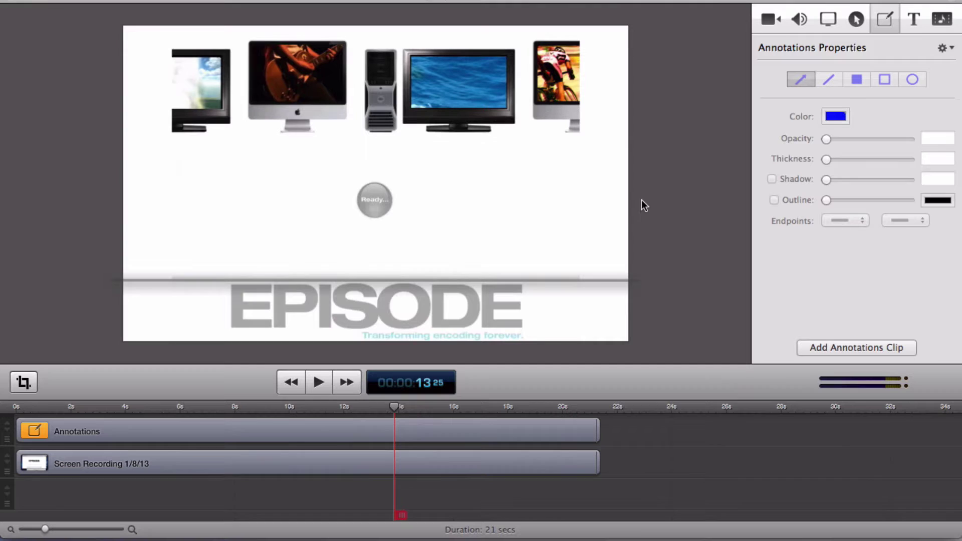
scroll(643, 199, "down", 2)
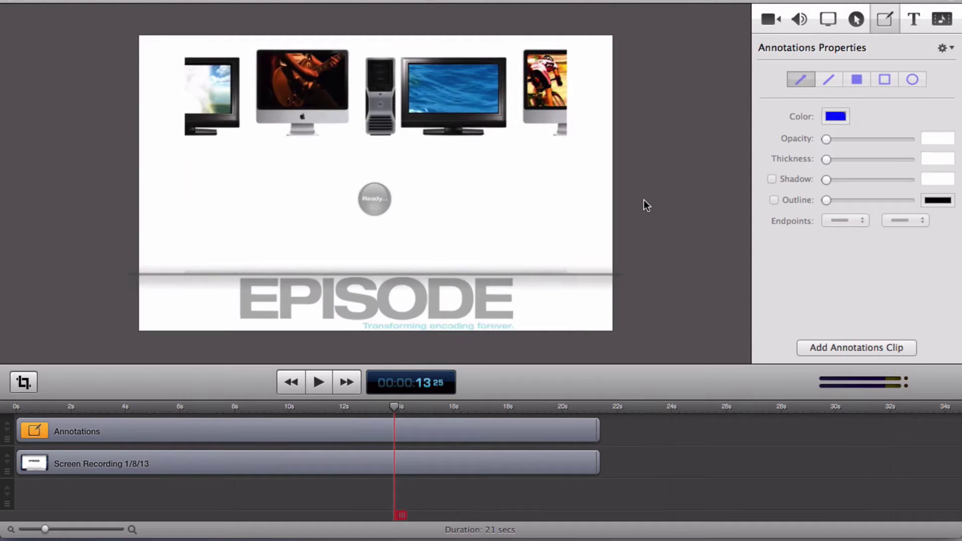
scroll(644, 199, "up", 3)
scroll(644, 199, "up", 2)
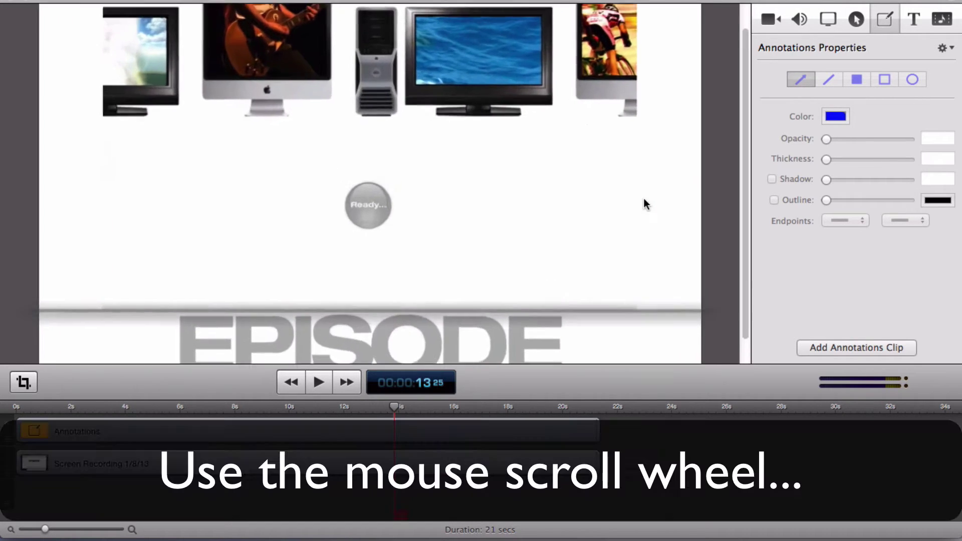
scroll(643, 199, "up", 2)
scroll(643, 199, "up", 2)
scroll(644, 200, "up", 1)
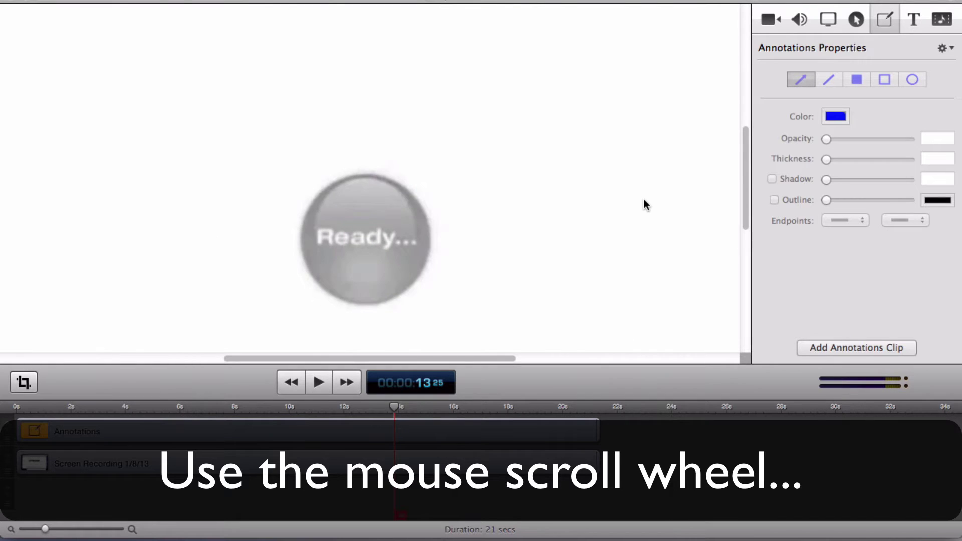
scroll(644, 203, "down", 3)
scroll(643, 203, "down", 1)
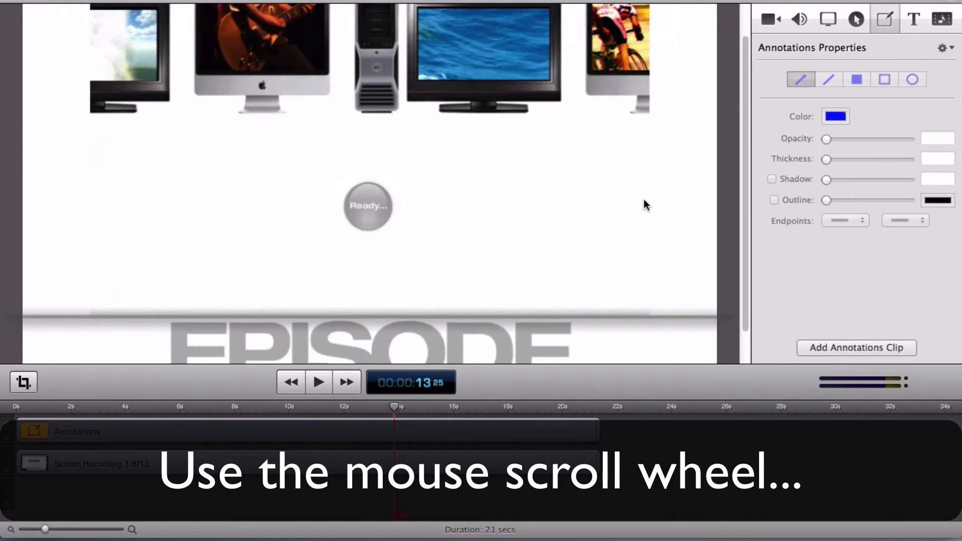
scroll(645, 200, "up", 2)
scroll(643, 198, "up", 1)
scroll(645, 199, "up", 1)
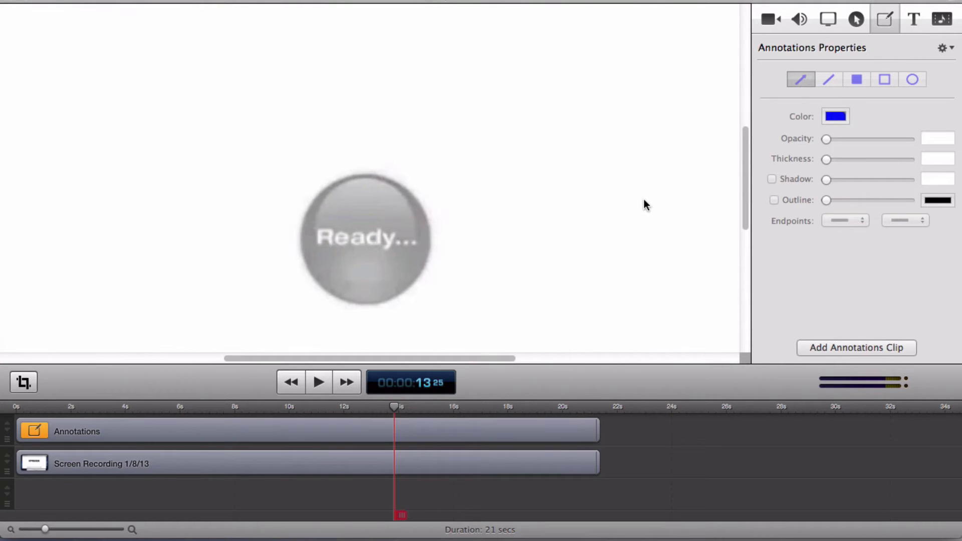
scroll(644, 200, "down", 2)
scroll(644, 200, "up", 1)
scroll(643, 199, "up", 1)
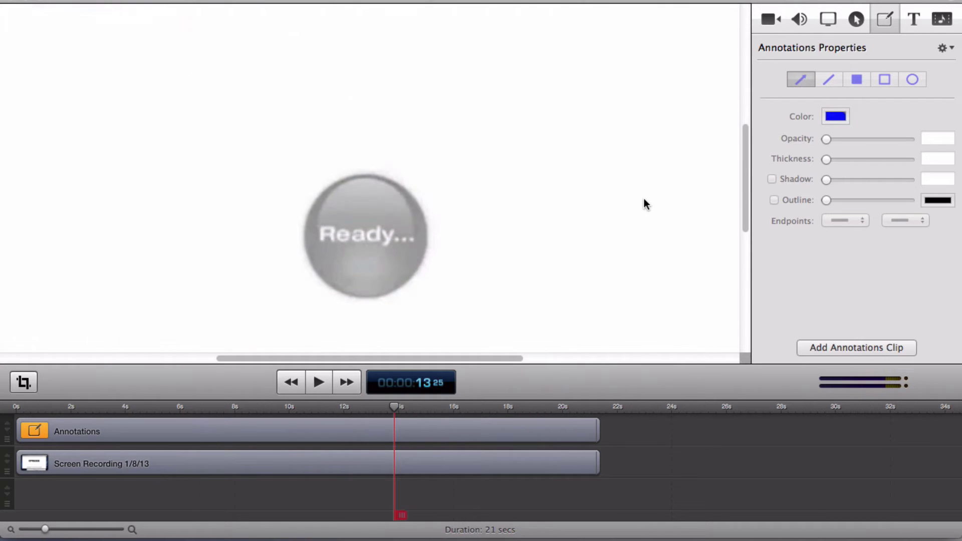
scroll(645, 199, "down", 3)
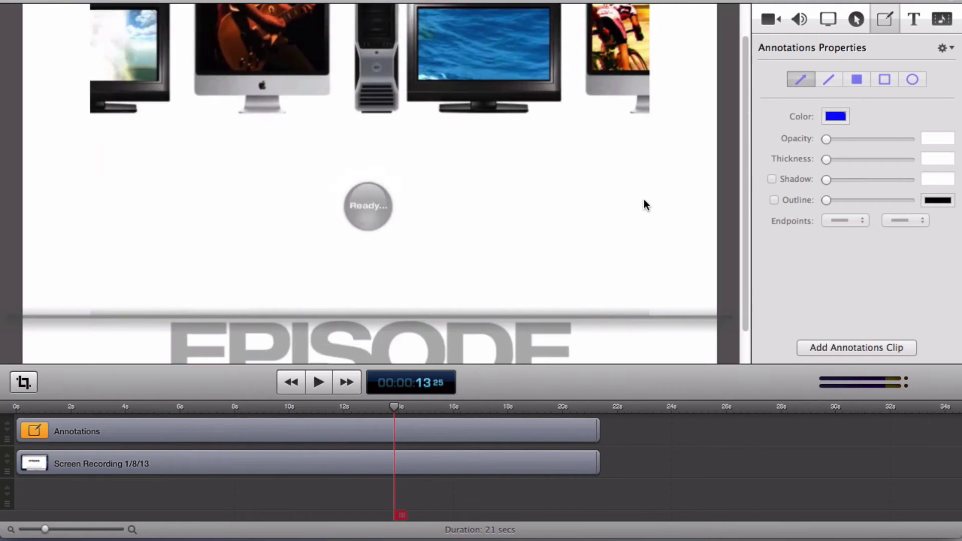
scroll(688, 129, "up", 3)
scroll(688, 130, "up", 2)
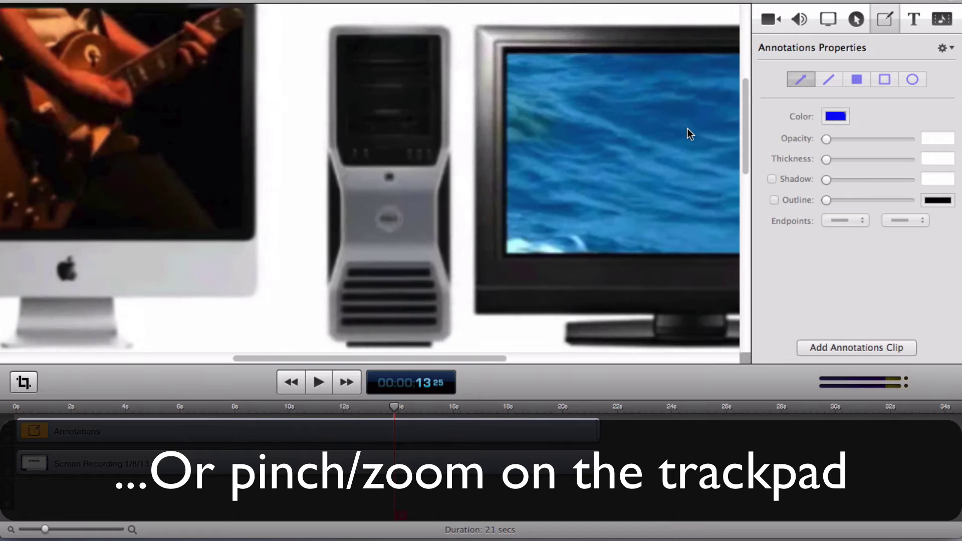
scroll(688, 130, "up", 1)
scroll(688, 134, "down", 1)
scroll(689, 134, "down", 2)
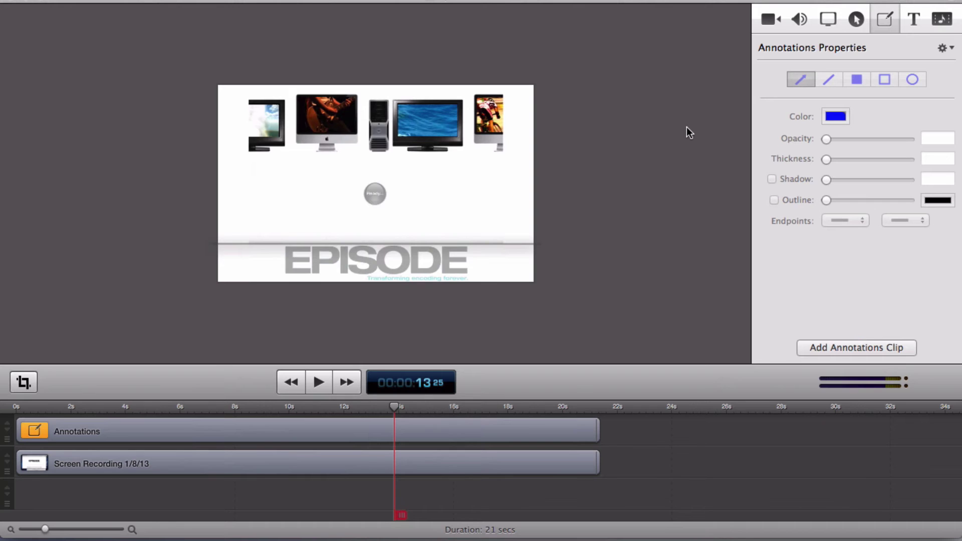
Select the screen recording clip on the canvas and resize it to roughly fill the frame again.
left_click(401, 110)
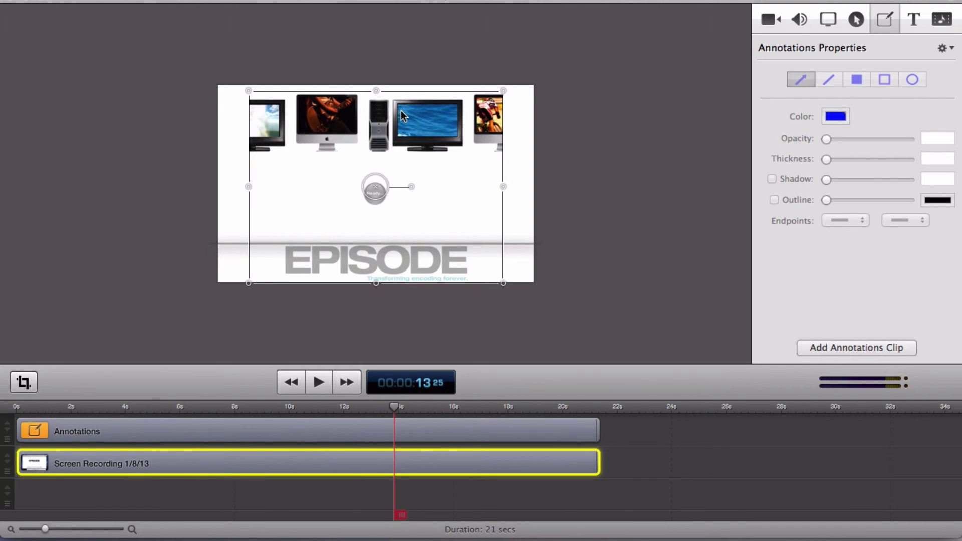
scroll(401, 111, "down", 3, "super")
scroll(401, 110, "down", 1, "super")
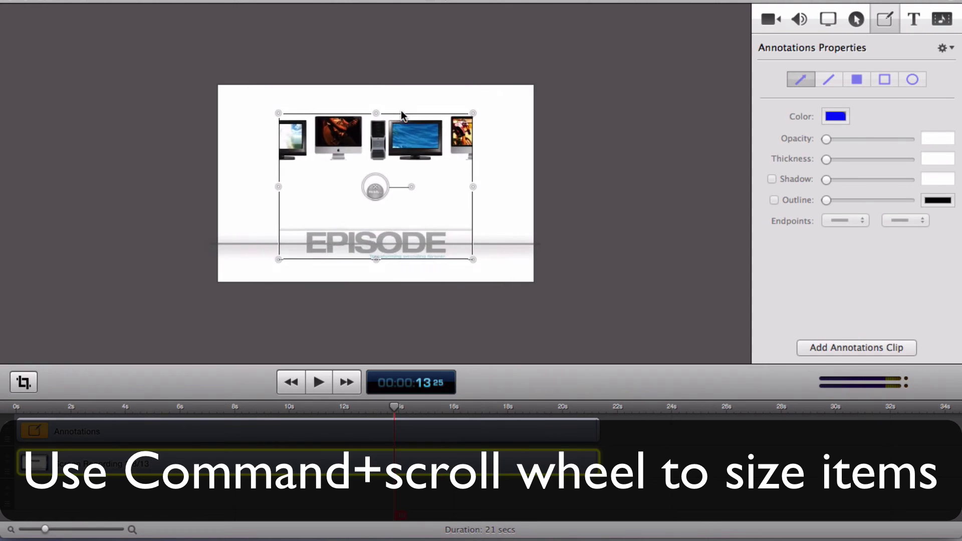
scroll(401, 110, "down", 2, "super")
scroll(401, 110, "up", 2, "super")
scroll(401, 111, "up", 3, "super")
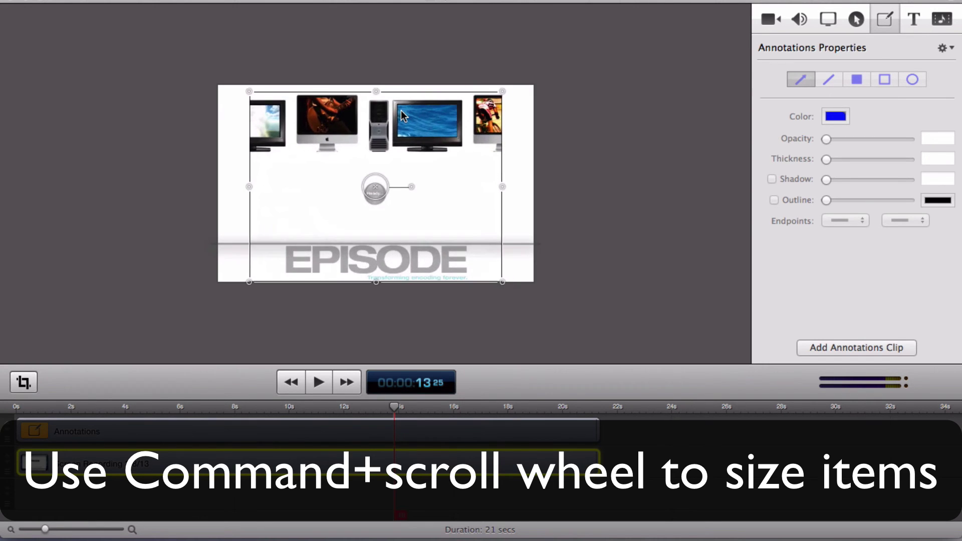
scroll(400, 111, "up", 2, "super")
scroll(401, 111, "up", 2, "super")
scroll(401, 110, "down", 3, "super")
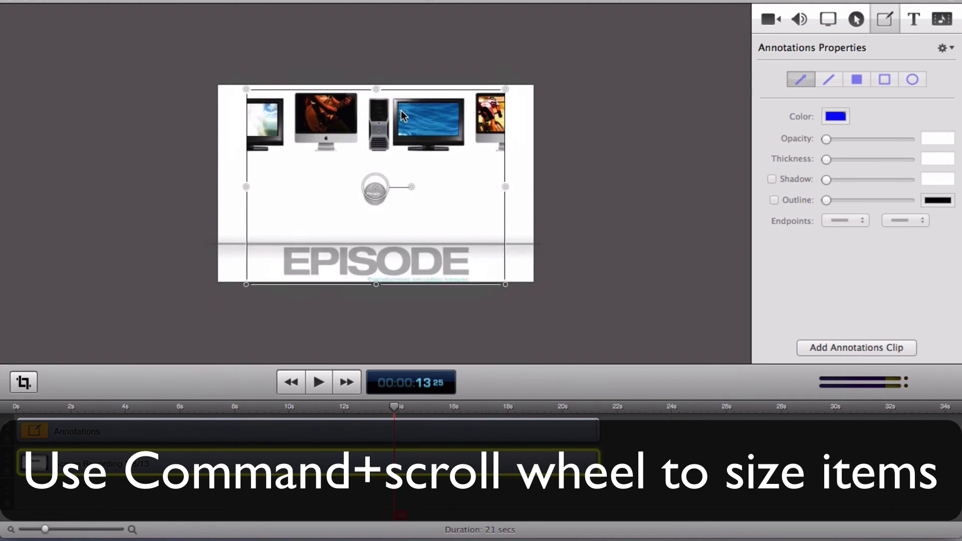